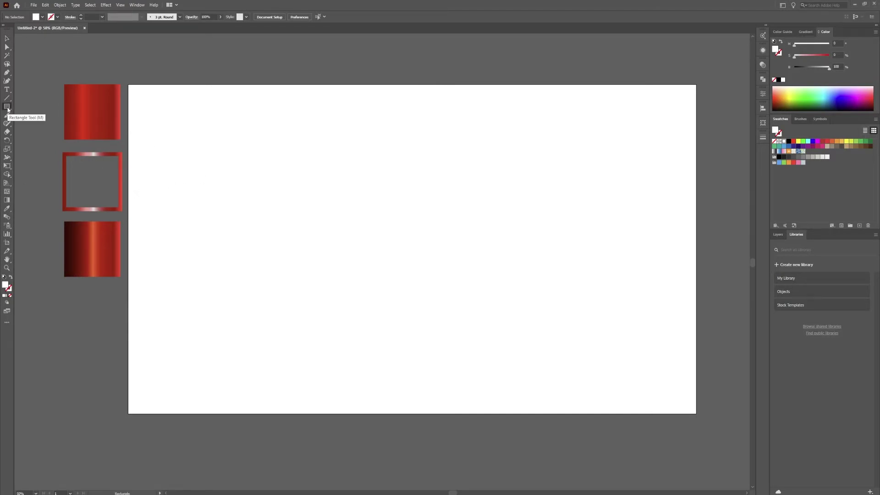
# Choose the Ellipse tool from the Rectangle tool flyout and set a medium grey fill.
pyautogui.moveTo(6, 106); pyautogui.dragTo(55, 124)
pyautogui.click(809, 157)
# Draw a large grey circle and centre it horizontally and vertically on the artboard.
pyautogui.moveTo(353, 173)
pyautogui.mouseDown()
pyautogui.moveTo(468, 266)
pyautogui.moveTo(575, 378)
pyautogui.moveTo(577, 404)
pyautogui.mouseUp()
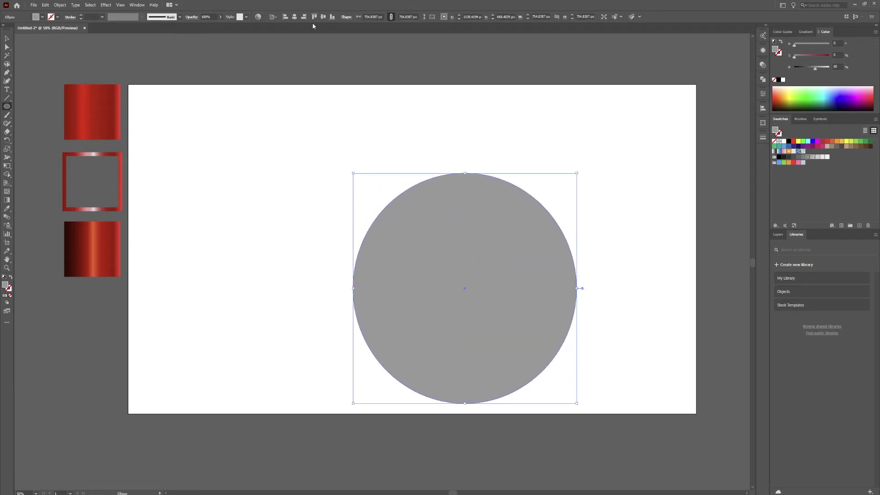
pyautogui.click(294, 17)
pyautogui.click(323, 16)
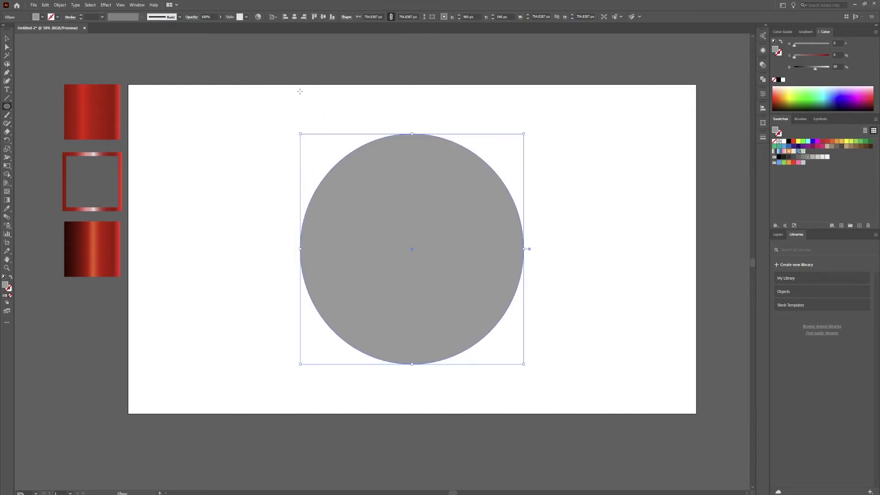
# Add a lighter grey circle over the upper right, enlarge it slightly, position it, and select both circles.
pyautogui.moveTo(552, 181); pyautogui.dragTo(406, 331)
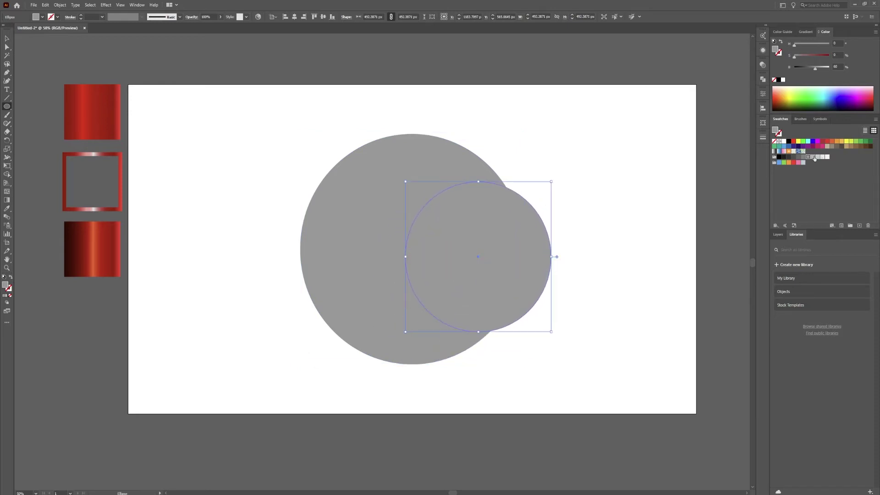
pyautogui.click(813, 157)
pyautogui.click(7, 39)
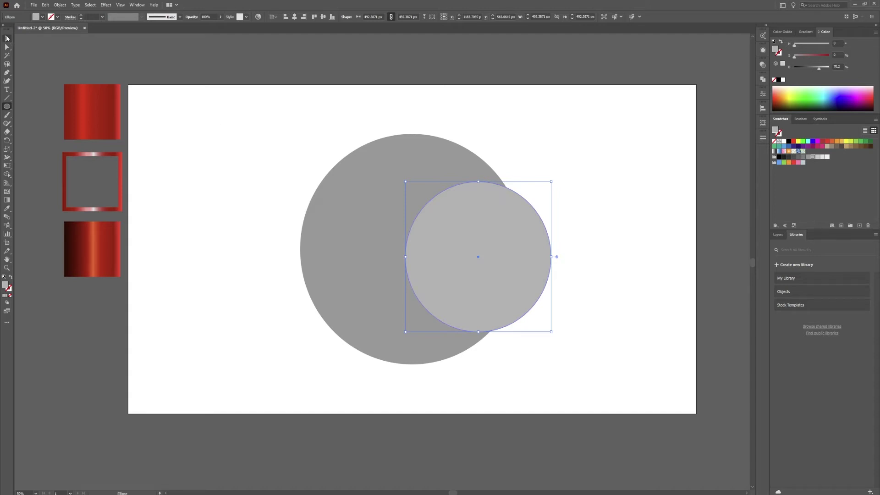
pyautogui.moveTo(465, 291); pyautogui.dragTo(441, 280)
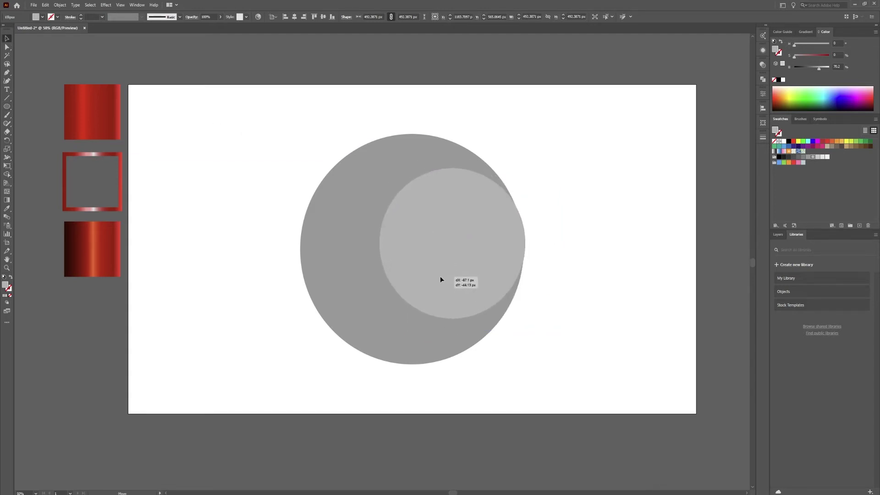
pyautogui.moveTo(441, 278); pyautogui.dragTo(451, 271)
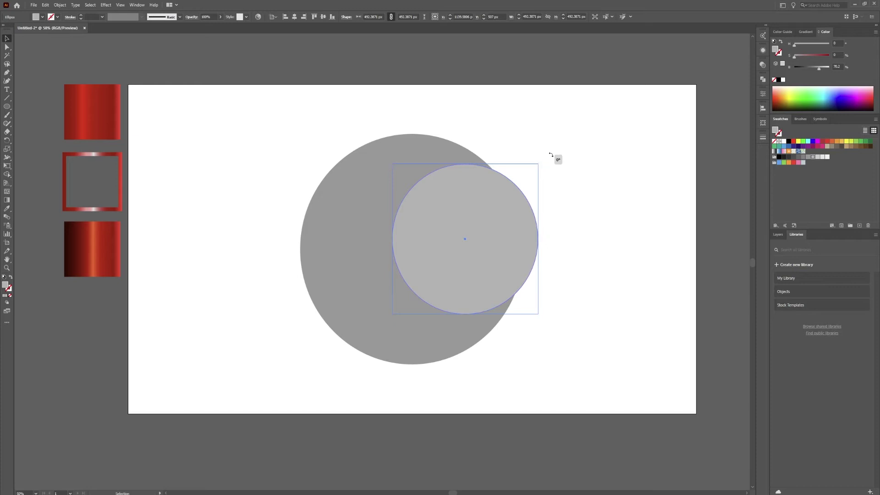
pyautogui.moveTo(539, 163); pyautogui.dragTo(549, 152)
pyautogui.moveTo(485, 253); pyautogui.dragTo(471, 263)
pyautogui.moveTo(590, 118); pyautogui.dragTo(276, 362)
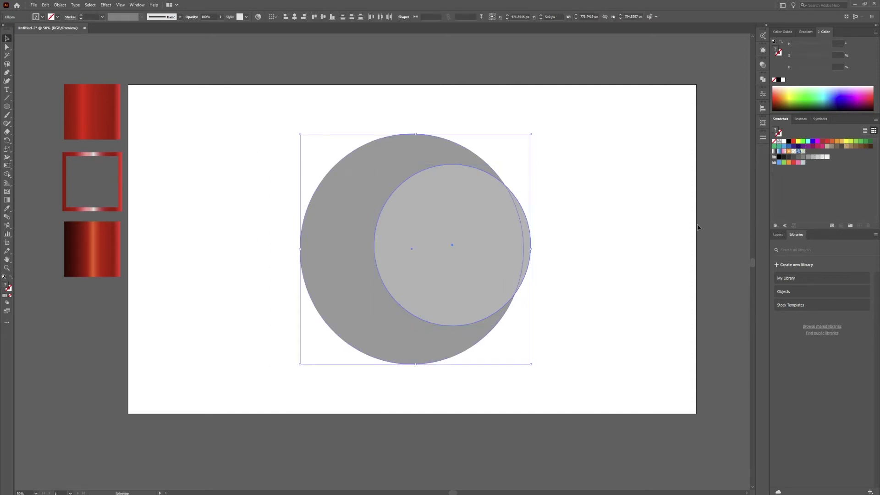
# Apply Pathfinder Minus Front to the two circles, then check the crescent and deselect.
pyautogui.click(763, 80)
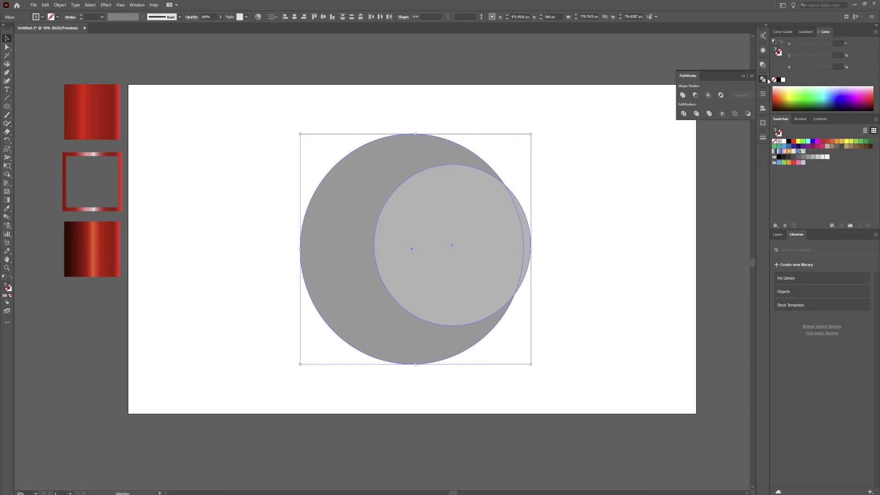
pyautogui.click(137, 5)
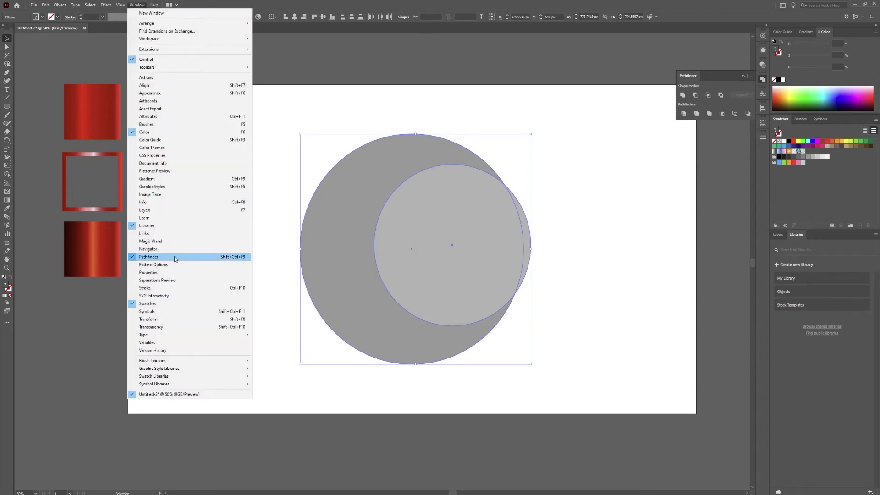
pyautogui.click(697, 96)
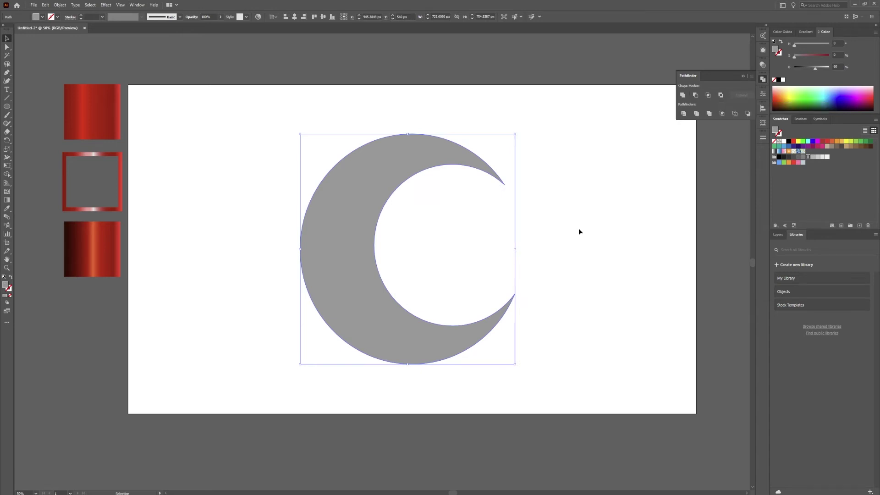
pyautogui.click(512, 211)
pyautogui.click(424, 157)
pyautogui.hotkey('ctrl', 'shift', 'a')
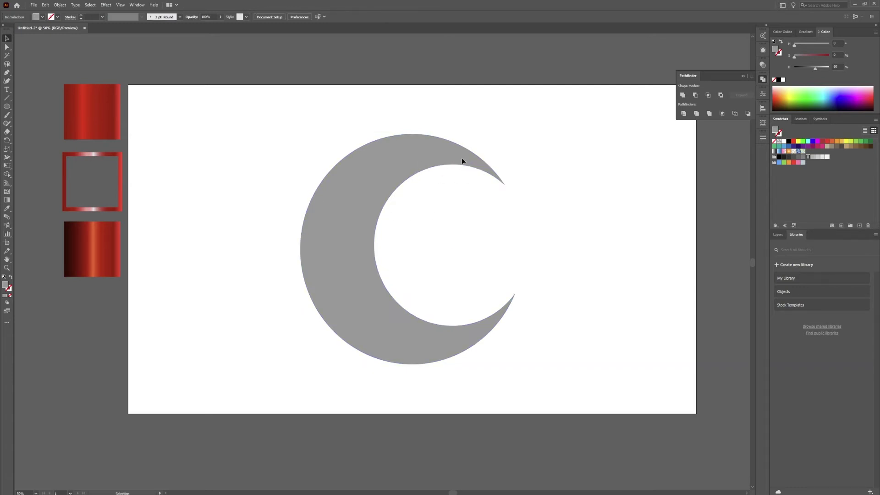
# Draw a dark grey circle over the crescent's top right and position it.
pyautogui.click(803, 157)
pyautogui.click(798, 157)
pyautogui.click(7, 106)
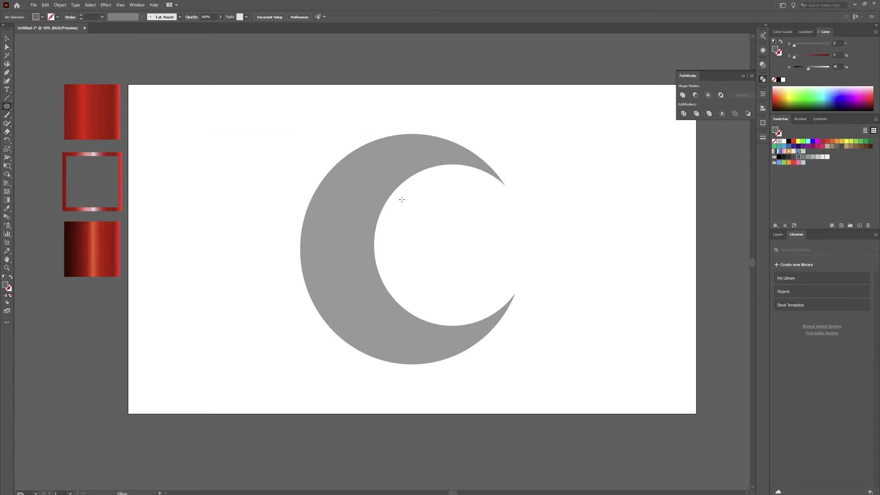
pyautogui.moveTo(518, 134); pyautogui.dragTo(391, 264)
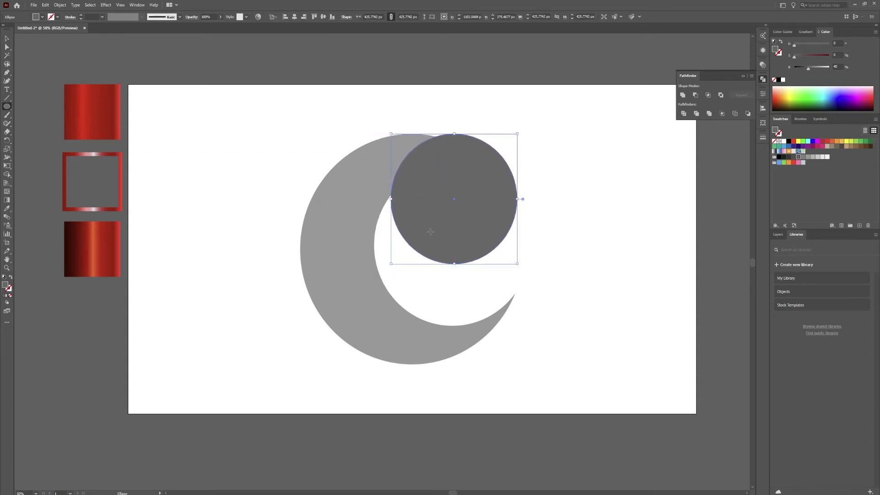
pyautogui.press('v')
pyautogui.moveTo(456, 240); pyautogui.dragTo(456, 261)
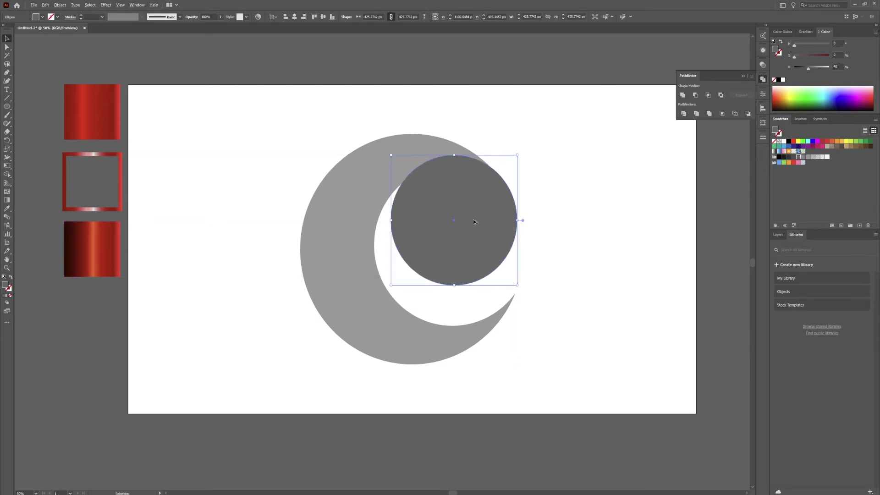
pyautogui.scroll(7, 501, 216)
pyautogui.scroll(-4, 500, 217)
pyautogui.moveTo(527, 173); pyautogui.dragTo(510, 218)
pyautogui.scroll(1, 489, 201)
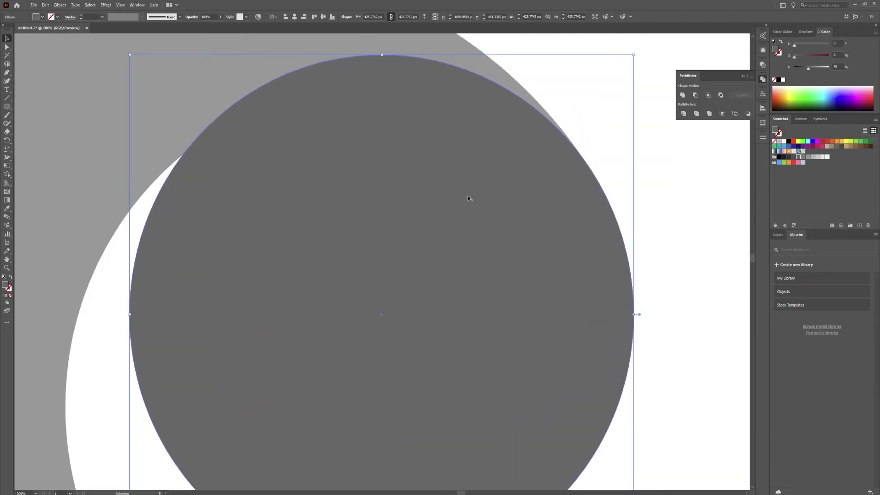
pyautogui.scroll(-3, 468, 196)
pyautogui.moveTo(462, 203); pyautogui.dragTo(447, 219)
# Cut a near-white circle out of the dark circle with Minus Front and nudge the crescent into place.
pyautogui.click(827, 157)
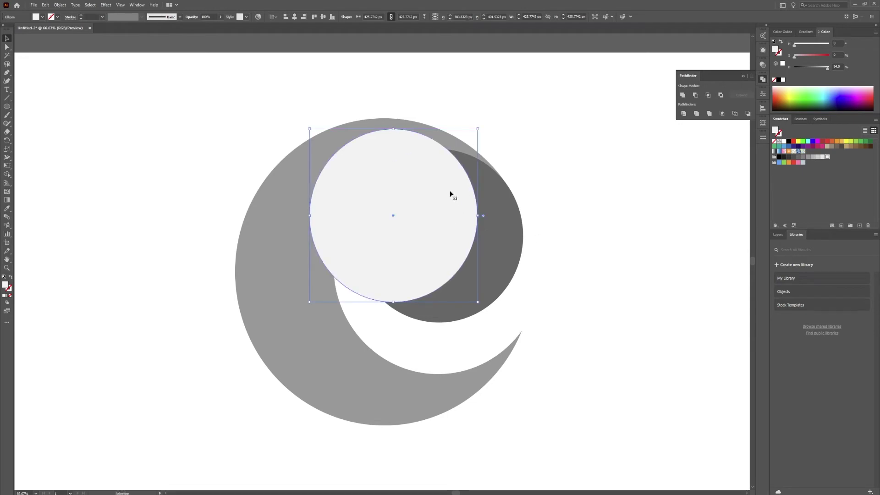
pyautogui.keyDown('shift'); pyautogui.click(426, 240); pyautogui.keyUp('shift')
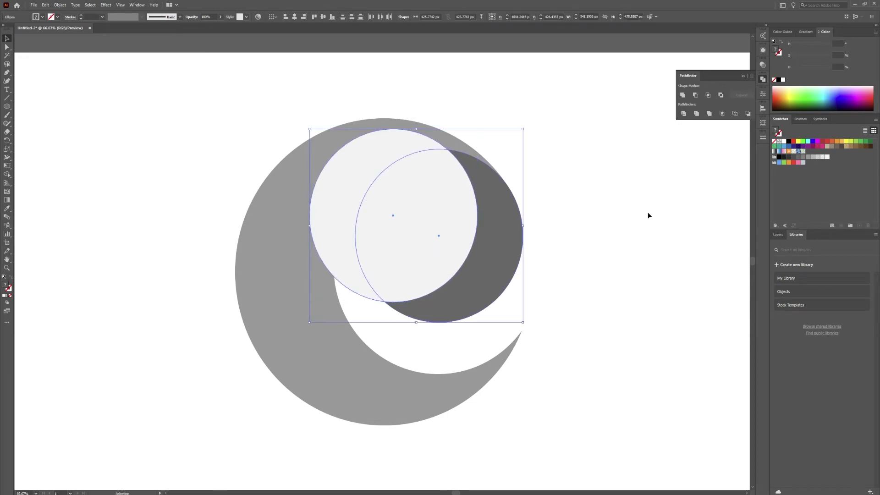
pyautogui.click(697, 95)
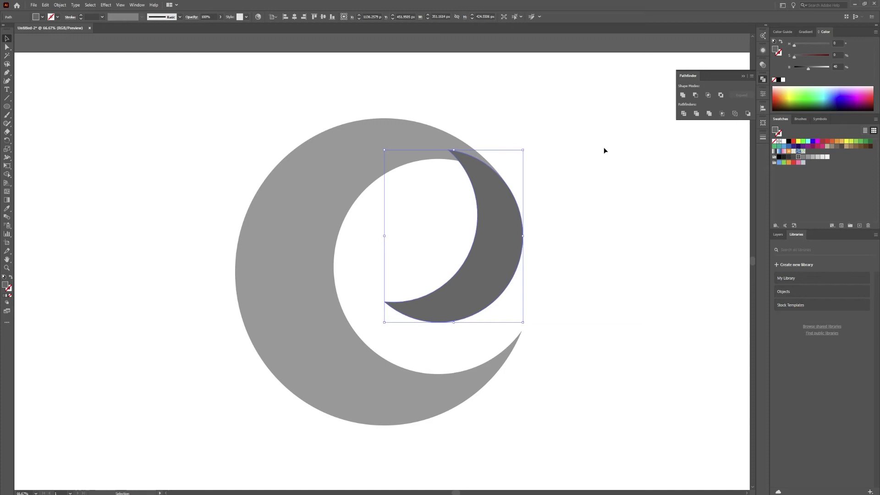
pyautogui.click(536, 187)
pyautogui.moveTo(498, 252); pyautogui.dragTo(497, 249)
pyautogui.hotkey('ctrl', '+')
pyautogui.hotkey('ctrl', '+')
pyautogui.moveTo(471, 217); pyautogui.dragTo(474, 215)
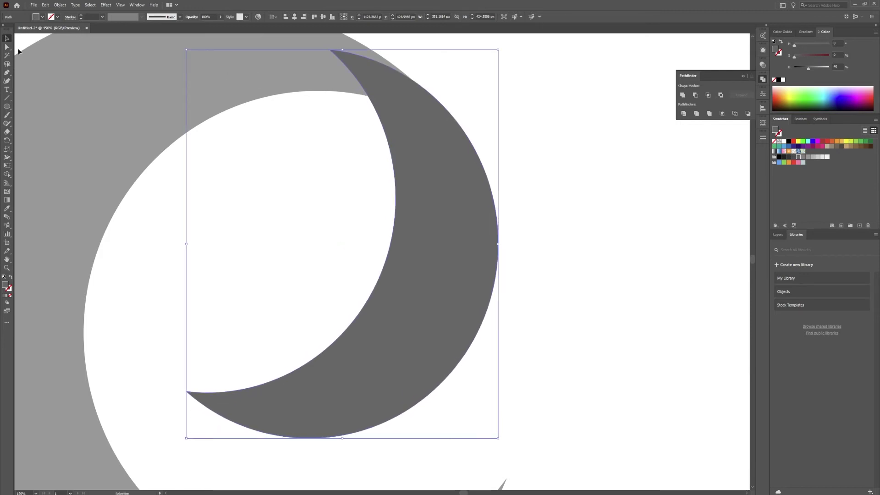
# Pull the crescent's top tip left, send the dark crescent to the back, and reshape the curve.
pyautogui.press('a')
pyautogui.click(532, 119)
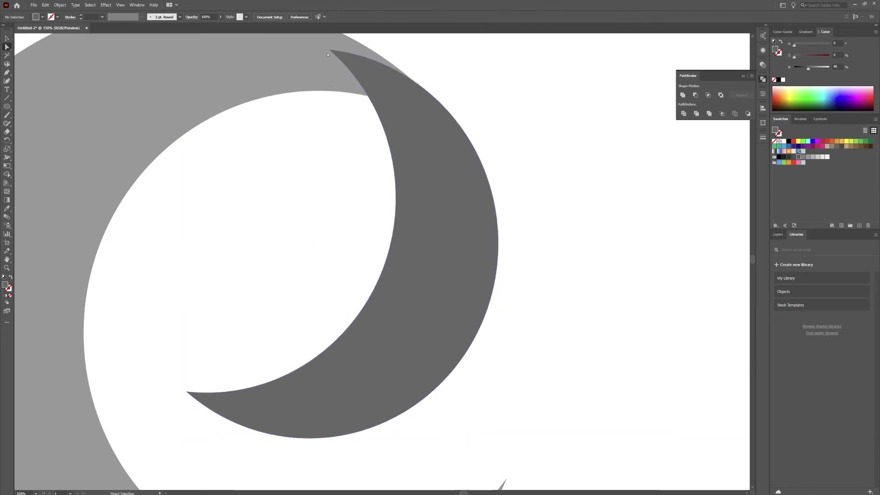
pyautogui.moveTo(330, 50)
pyautogui.mouseDown()
pyautogui.moveTo(318, 51)
pyautogui.moveTo(328, 59)
pyautogui.mouseUp()
pyautogui.rightClick(410, 188)
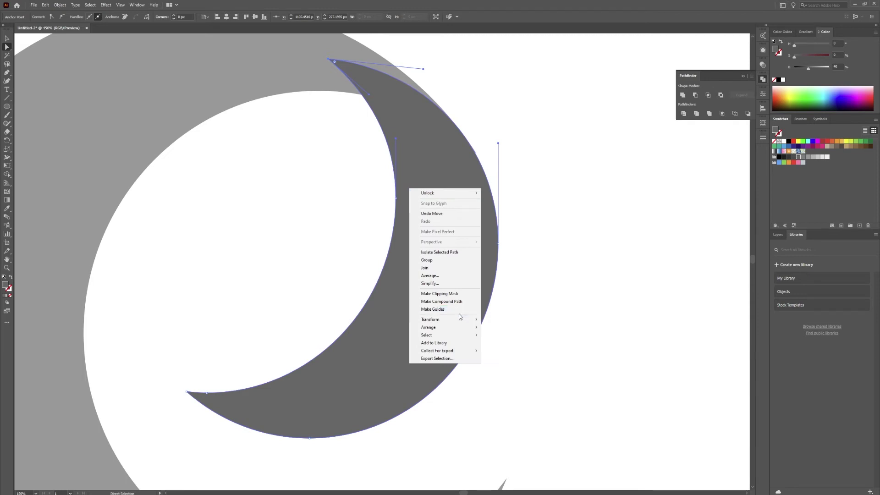
pyautogui.moveTo(458, 327)
pyautogui.click(513, 351)
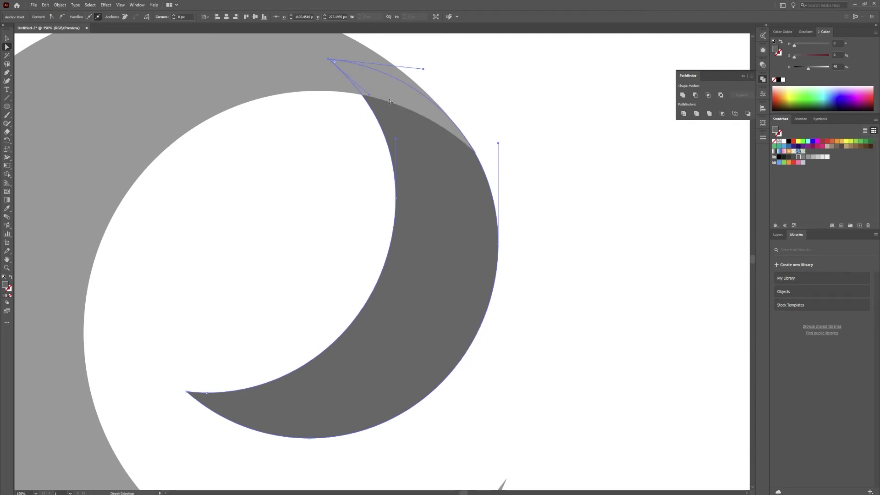
pyautogui.moveTo(498, 144); pyautogui.dragTo(501, 143)
pyautogui.scroll(4, 465, 149)
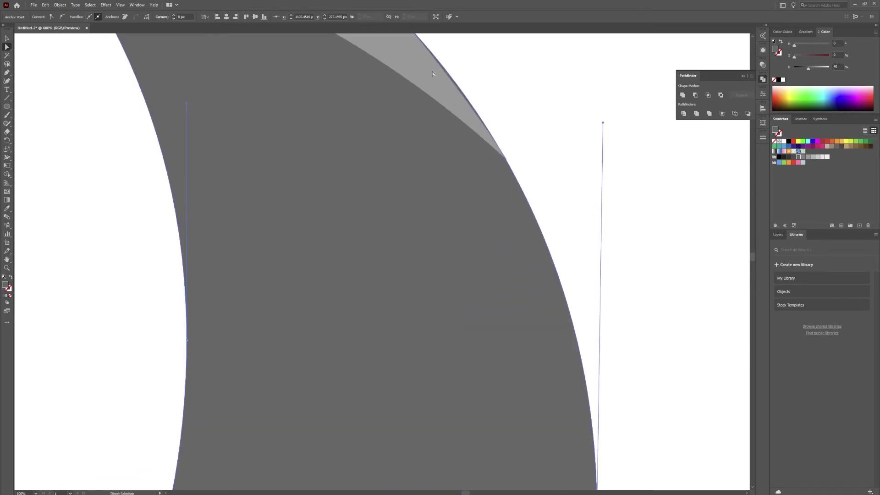
pyautogui.scroll(10, 515, 167)
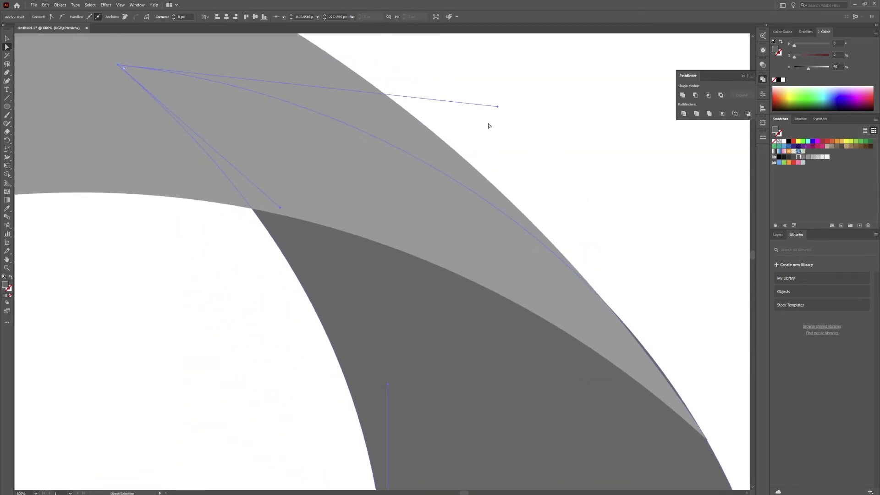
pyautogui.moveTo(498, 107); pyautogui.dragTo(493, 112)
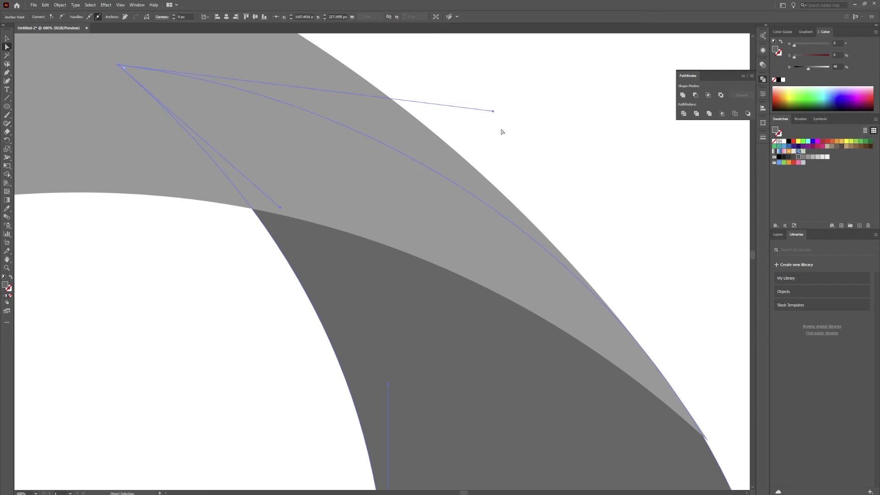
pyautogui.click(688, 342)
pyautogui.click(635, 258)
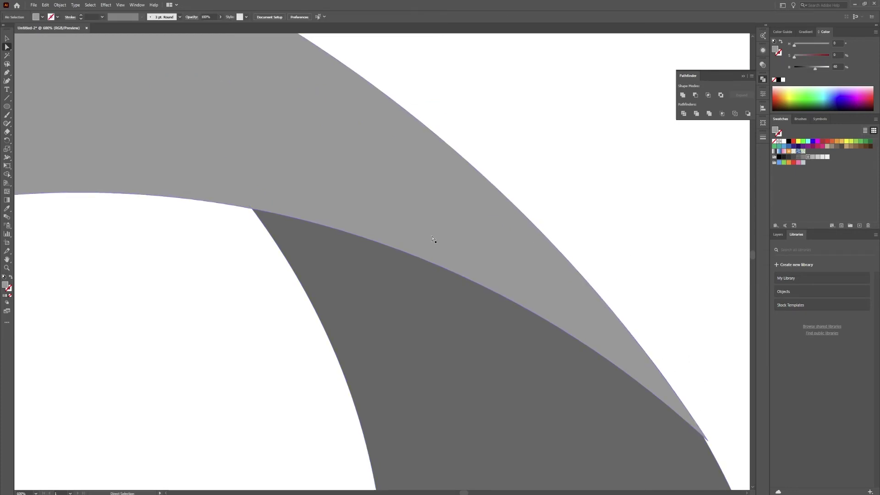
# Nudge the tip anchor and lengthen its handle to smooth the outer curve, then reveal the gradient samples.
pyautogui.moveTo(436, 149); pyautogui.dragTo(330, 80)
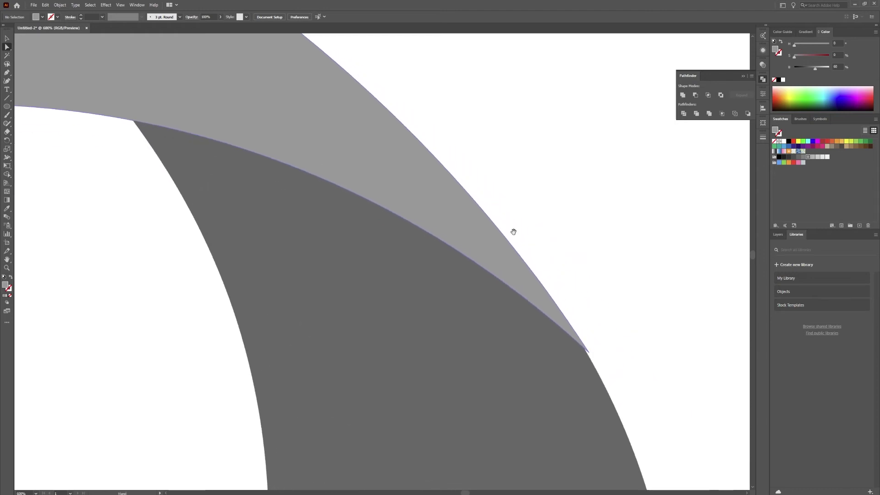
pyautogui.moveTo(513, 232); pyautogui.dragTo(387, 178)
pyautogui.click(440, 267)
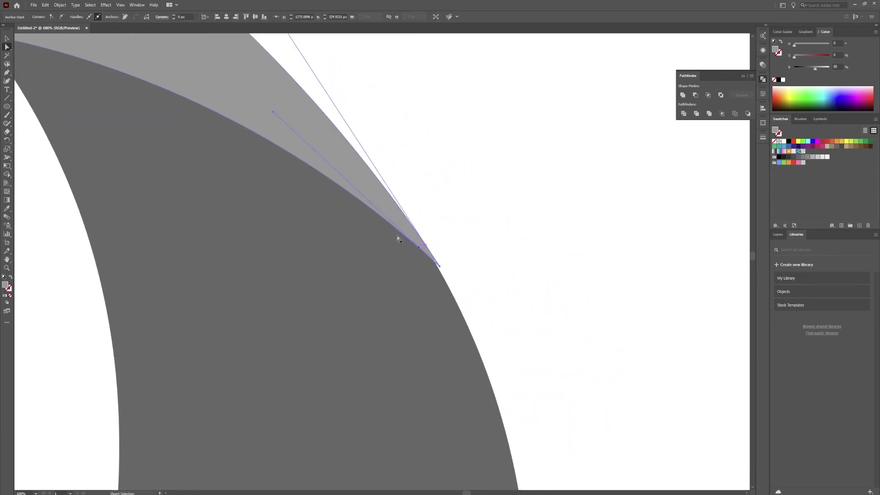
pyautogui.moveTo(440, 269); pyautogui.dragTo(439, 272)
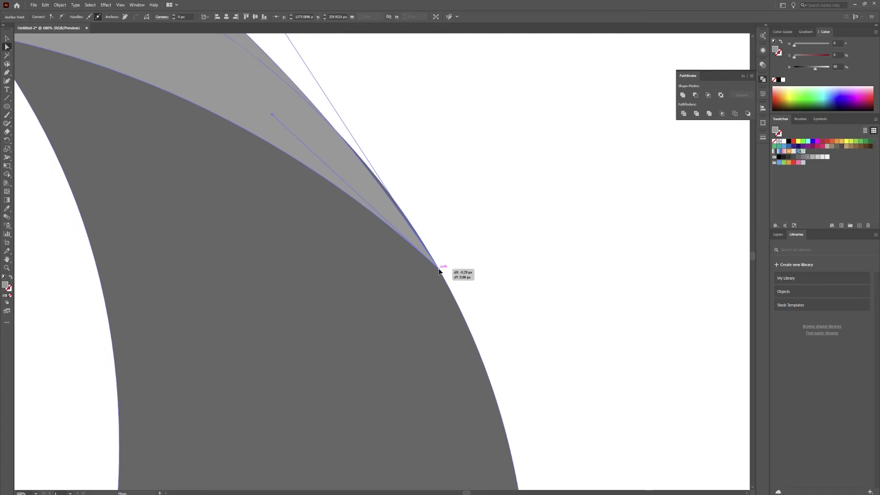
pyautogui.scroll(5, 428, 159)
pyautogui.hscroll(-4, 428, 159)
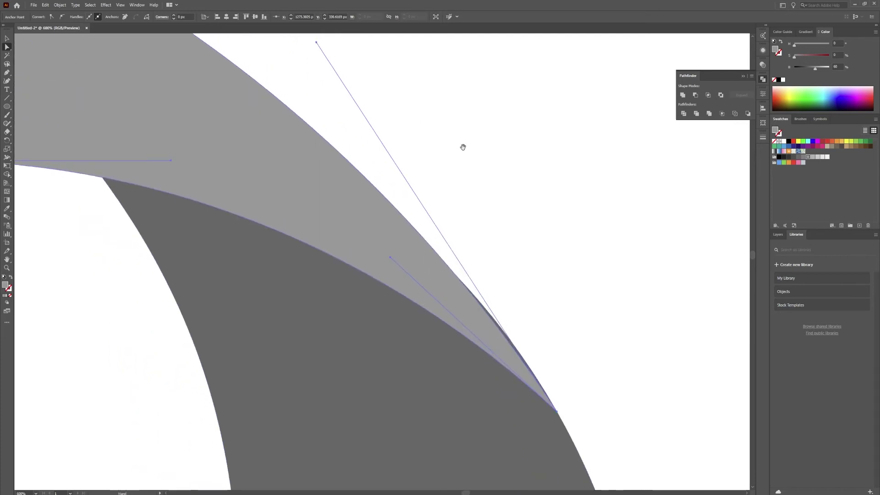
pyautogui.moveTo(316, 40); pyautogui.dragTo(340, 86)
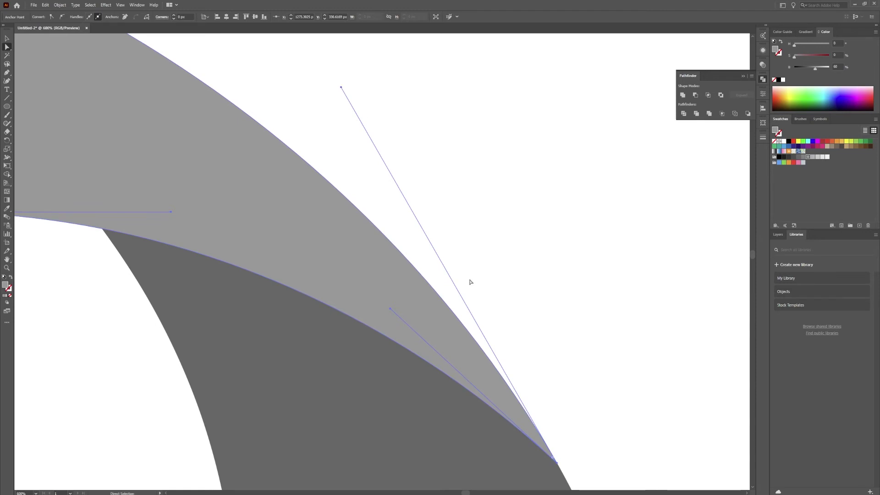
pyautogui.scroll(-5, 546, 303)
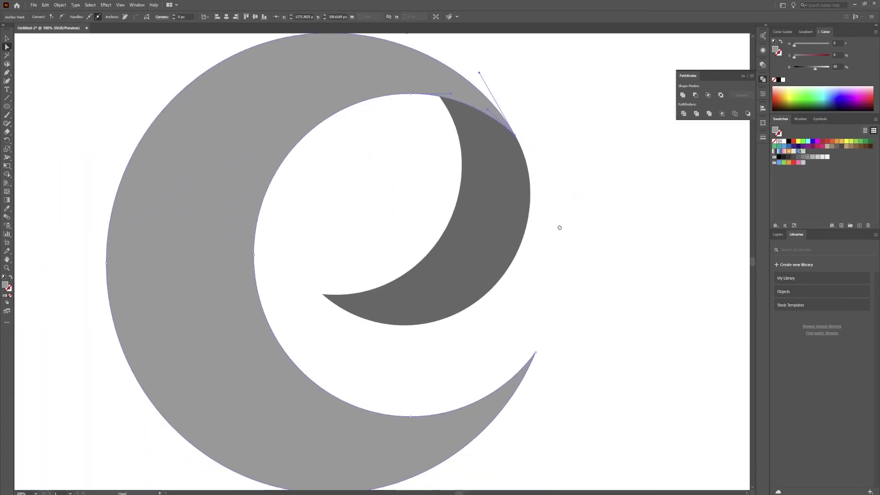
pyautogui.moveTo(560, 227)
pyautogui.mouseDown()
pyautogui.moveTo(540, 193)
pyautogui.moveTo(548, 216)
pyautogui.mouseUp()
pyautogui.scroll(-1, 550, 217)
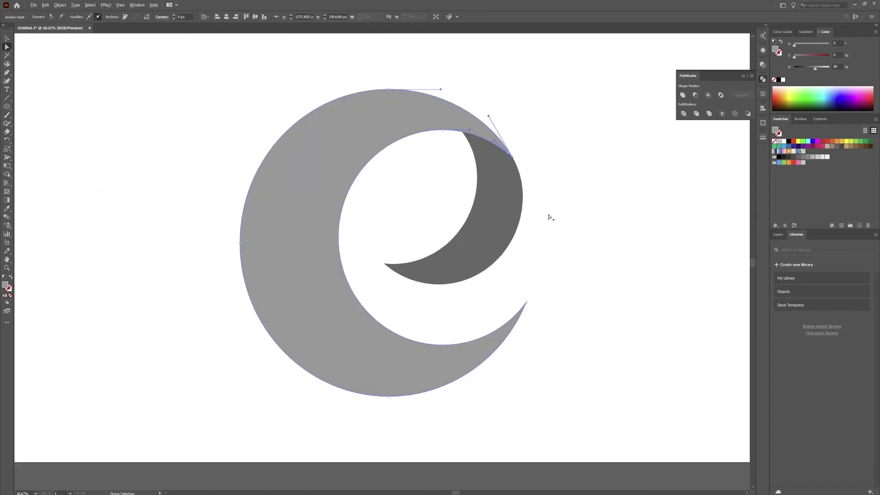
pyautogui.click(549, 218)
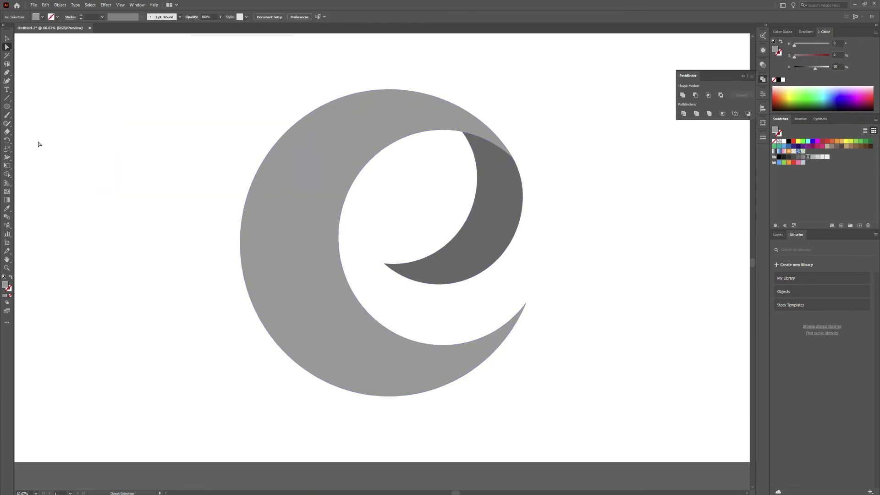
pyautogui.moveTo(159, 190); pyautogui.dragTo(250, 196)
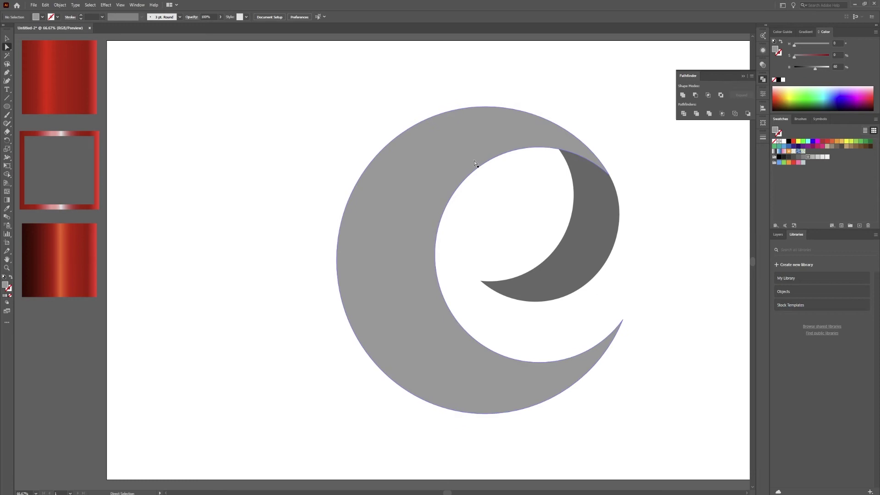
# Eyedropper the red metallic gradient onto the e and run it top to bottom.
pyautogui.click(383, 195)
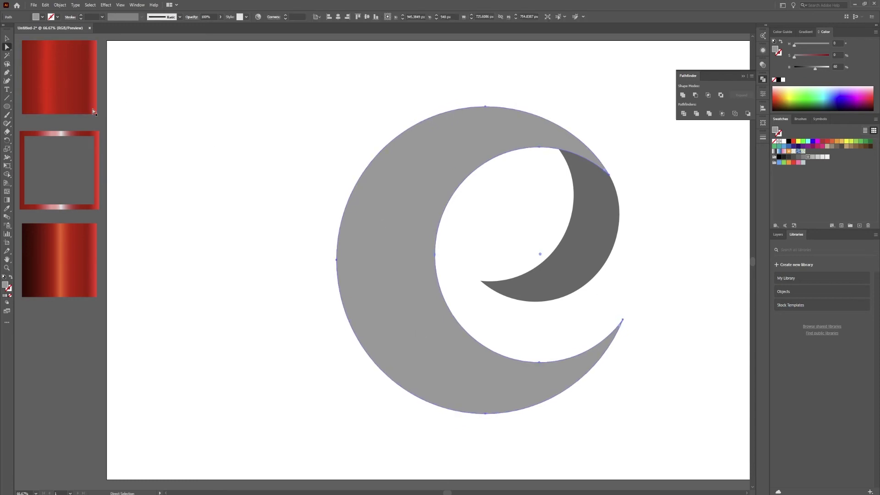
pyautogui.press('i')
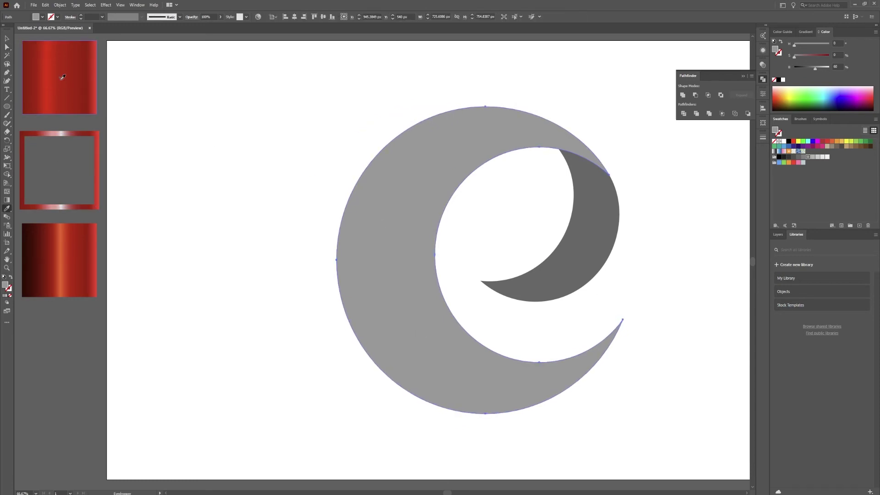
pyautogui.click(63, 77)
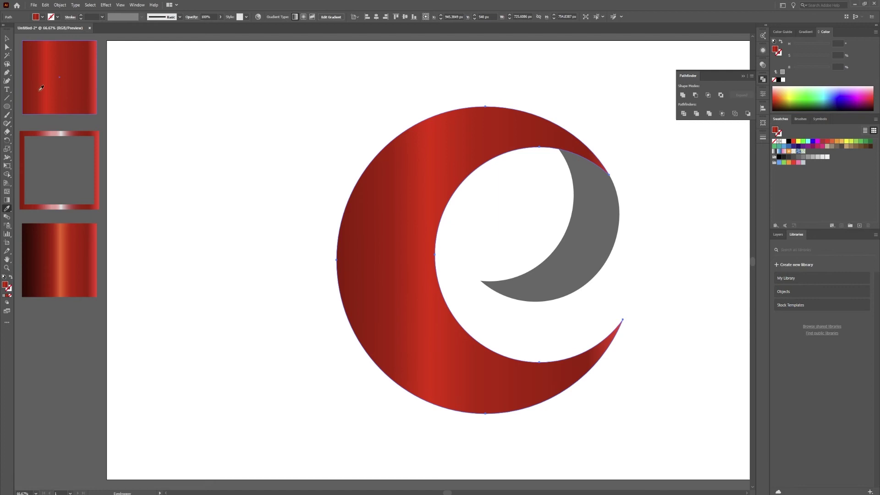
pyautogui.press('g')
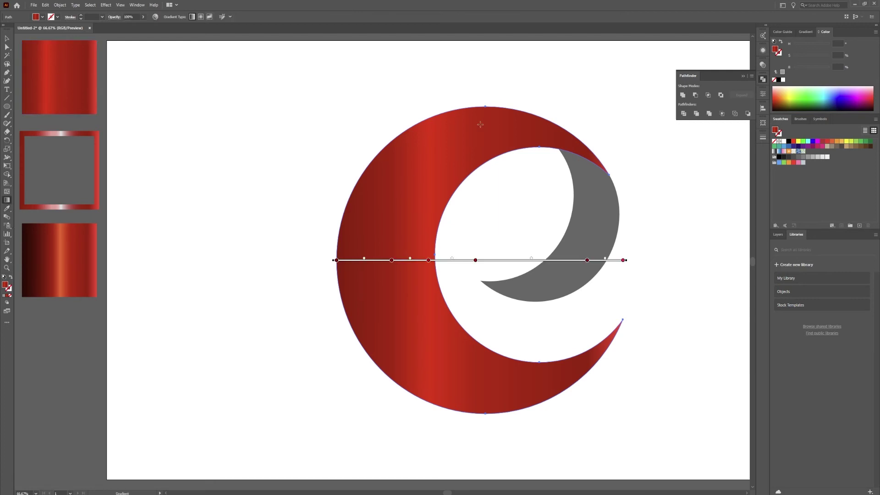
pyautogui.moveTo(476, 112); pyautogui.dragTo(457, 413)
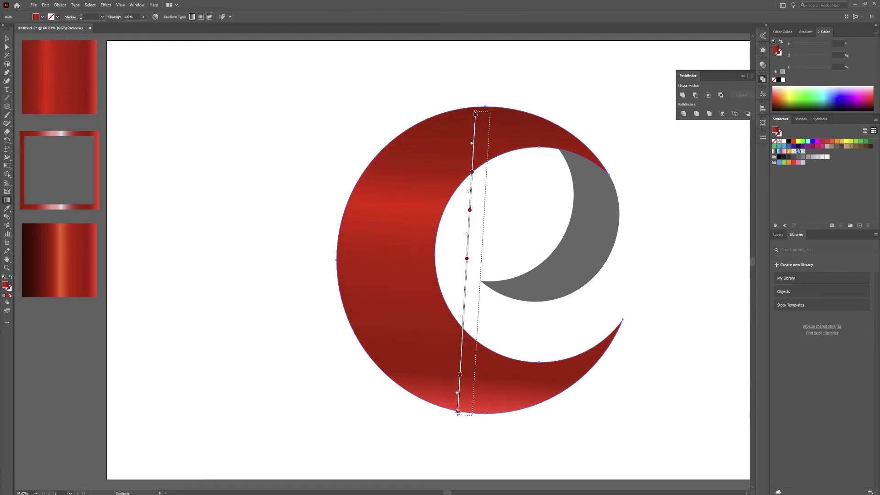
pyautogui.moveTo(467, 86)
pyautogui.mouseDown()
pyautogui.moveTo(458, 424)
pyautogui.moveTo(456, 300)
pyautogui.moveTo(477, 387)
pyautogui.moveTo(514, 407)
pyautogui.moveTo(515, 418)
pyautogui.moveTo(500, 420)
pyautogui.mouseUp()
# Give the inner crescent the dark red-orange gradient, angled diagonally across it.
pyautogui.press('v')
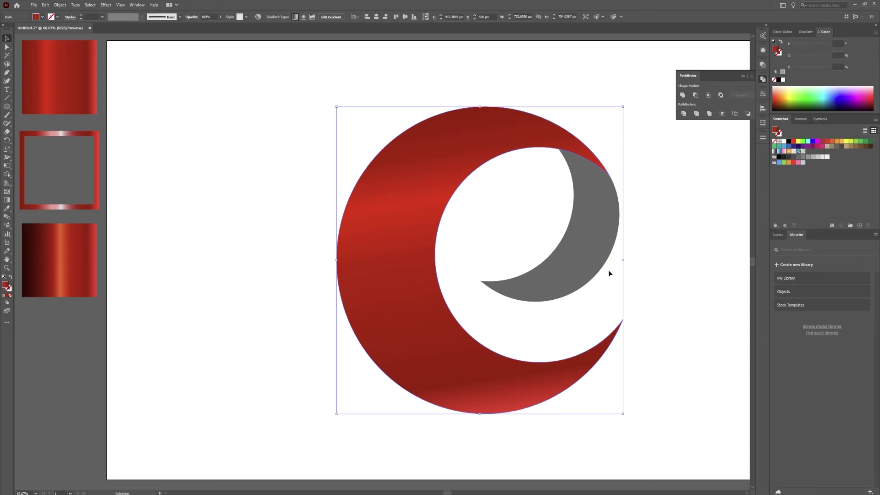
pyautogui.click(575, 255)
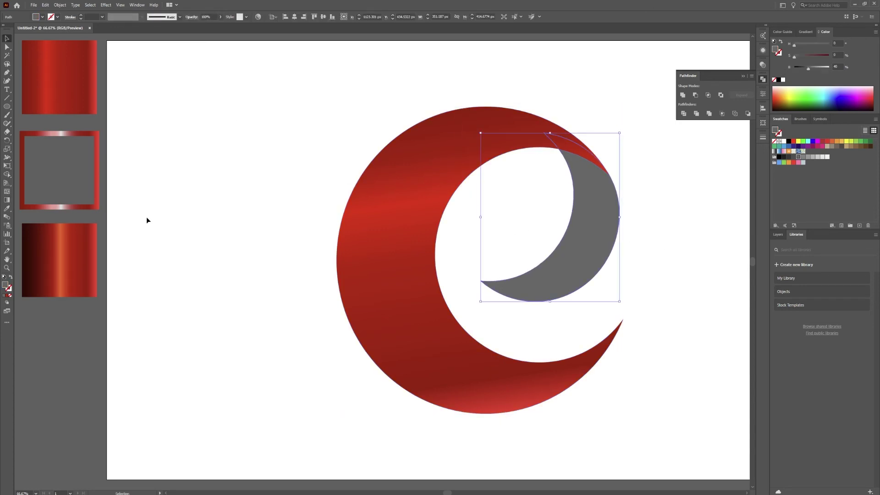
pyautogui.press('i')
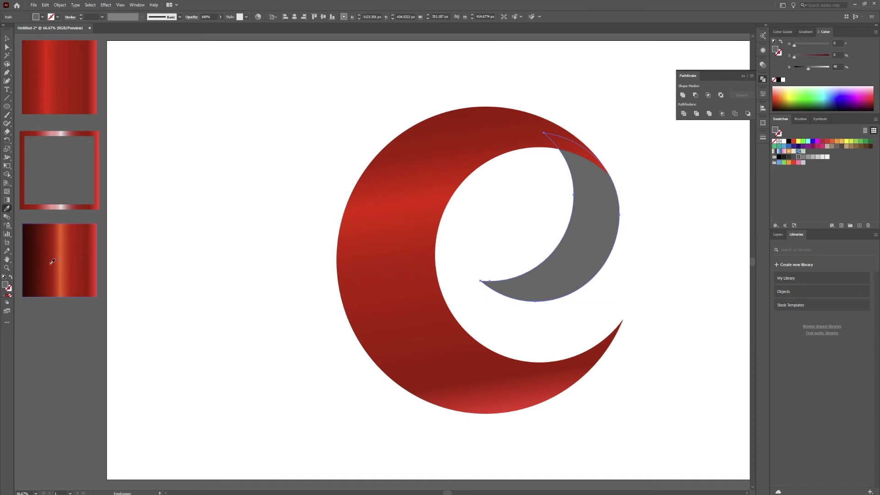
pyautogui.click(44, 275)
pyautogui.press('g')
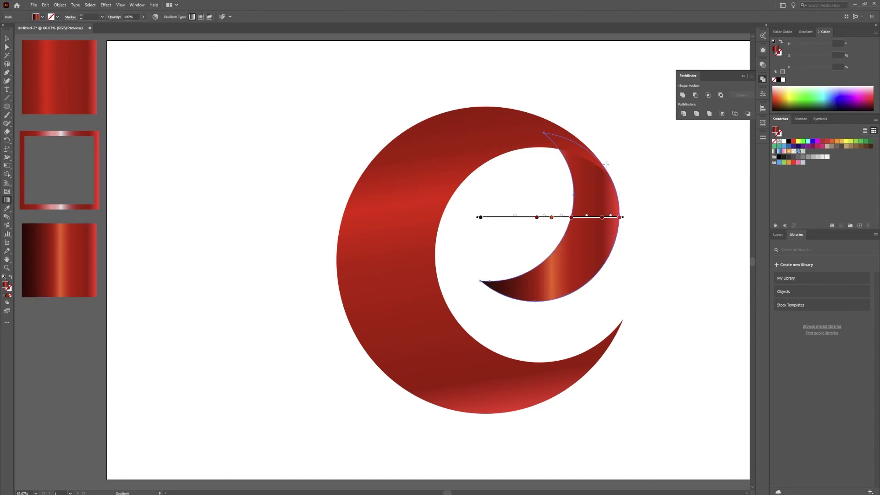
pyautogui.moveTo(585, 128)
pyautogui.mouseDown()
pyautogui.moveTo(550, 314)
pyautogui.moveTo(534, 320)
pyautogui.moveTo(526, 306)
pyautogui.moveTo(495, 300)
pyautogui.mouseUp()
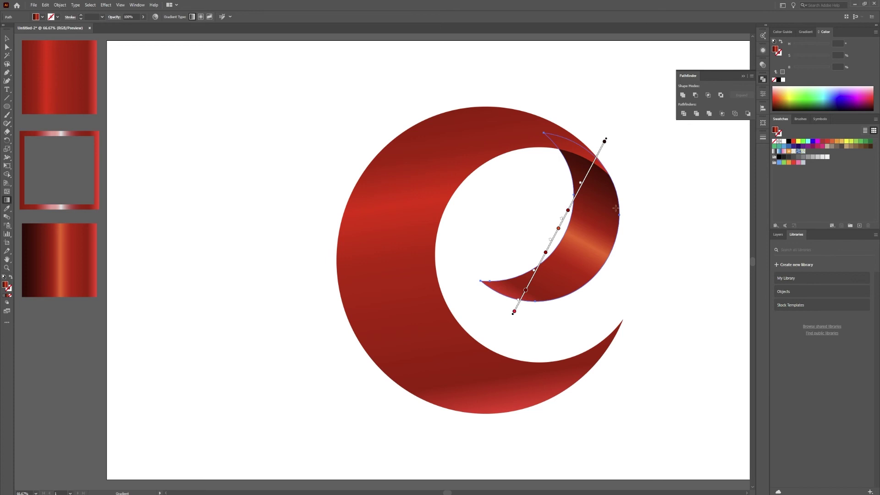
pyautogui.press('v')
pyautogui.click(274, 115)
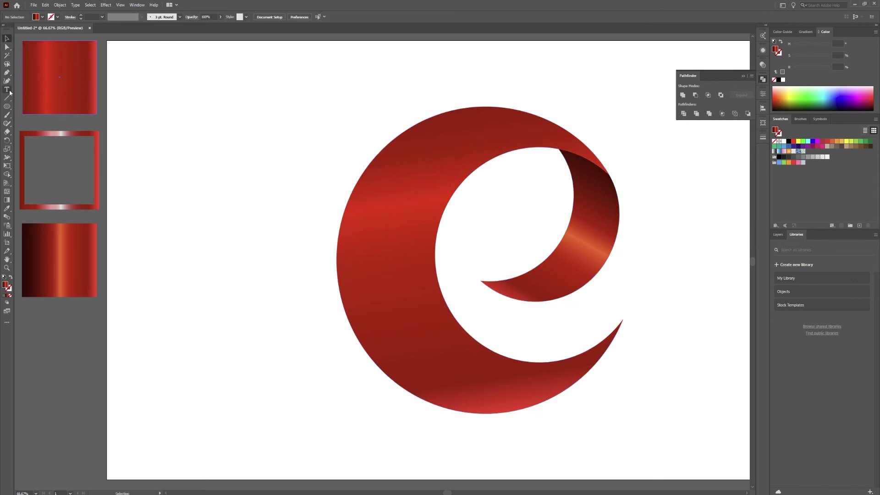
# Pen-trace a curved path along the crescent's inner edge.
pyautogui.click(7, 73)
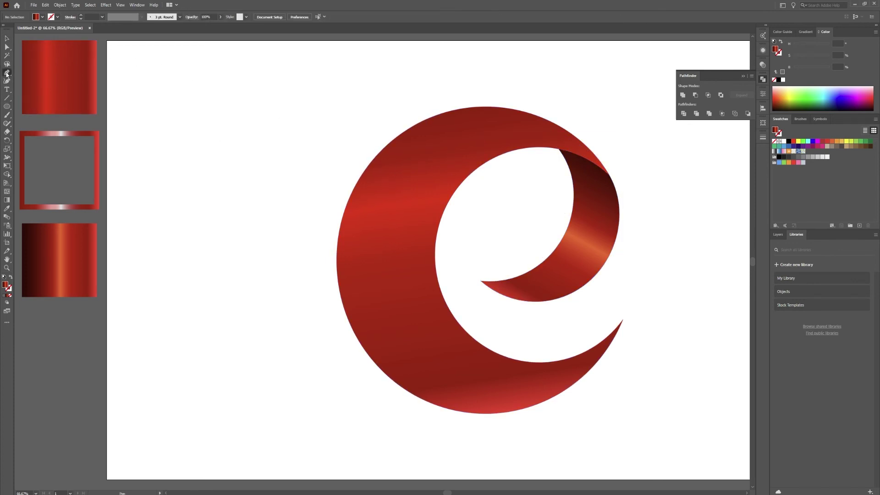
pyautogui.click(479, 167)
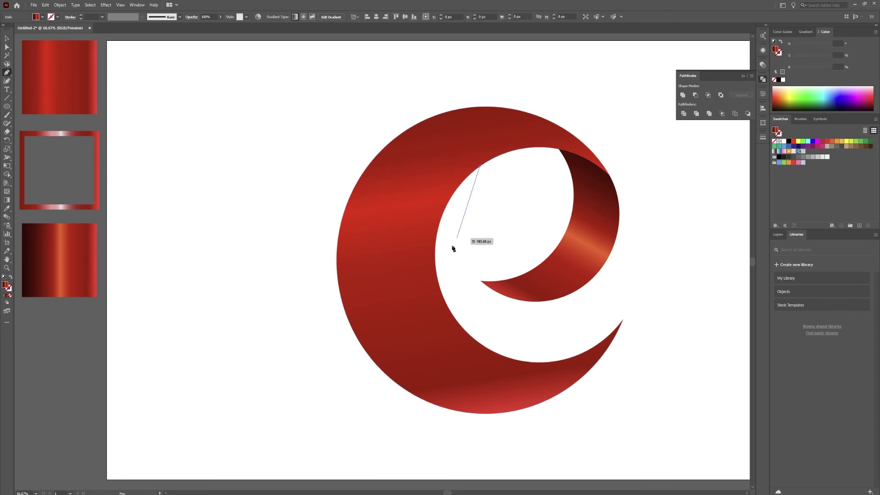
pyautogui.moveTo(438, 283); pyautogui.dragTo(458, 365)
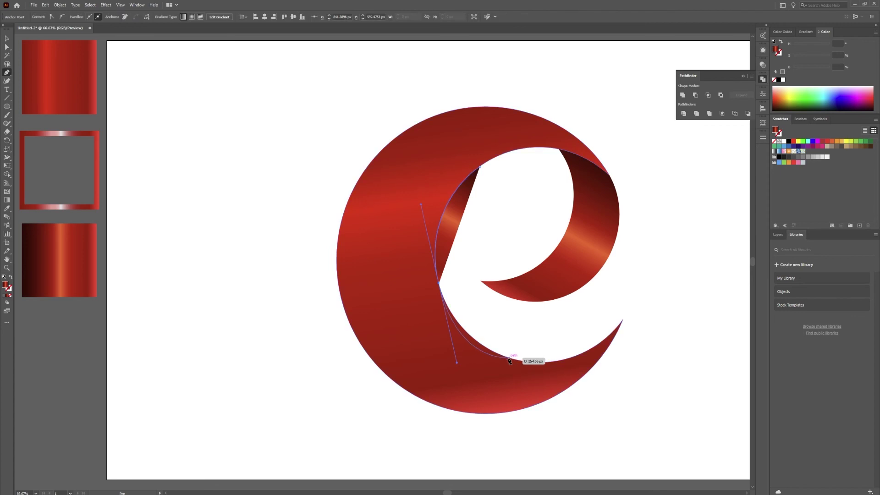
pyautogui.click(439, 285)
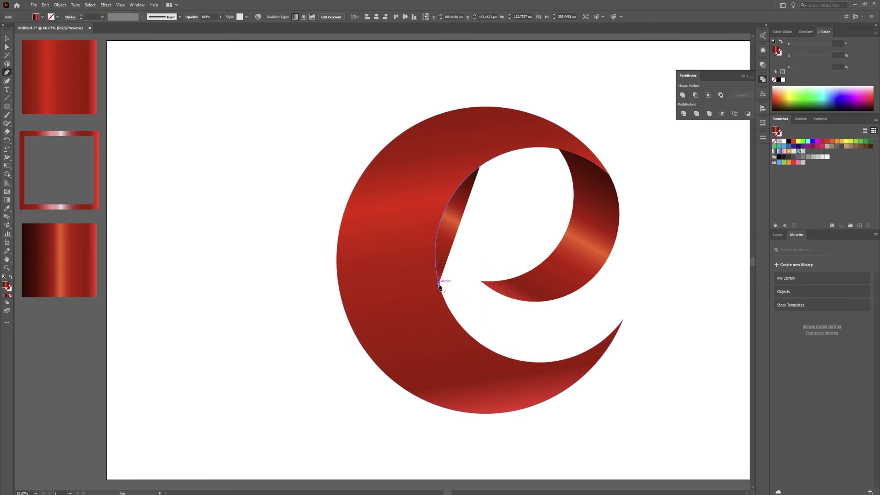
pyautogui.moveTo(508, 358); pyautogui.dragTo(571, 378)
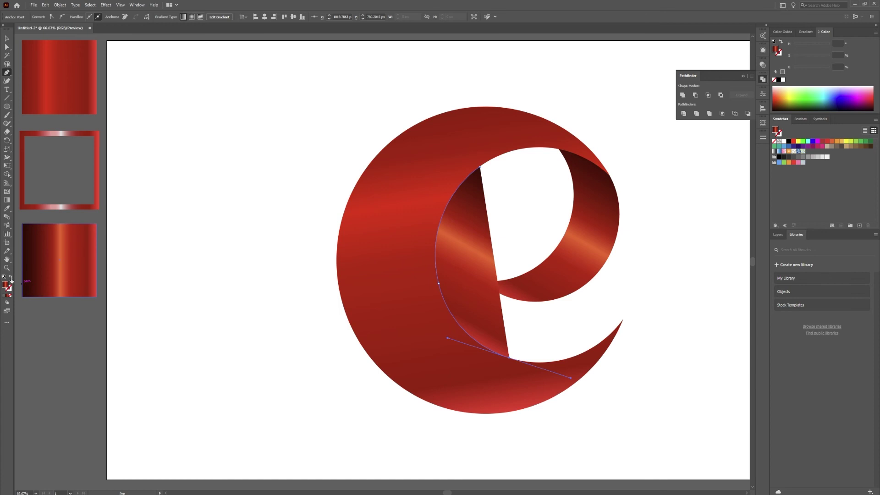
# Swap fill and stroke, then eyedropper the framed rectangle's gradient onto the stroke.
pyautogui.click(11, 278)
pyautogui.click(10, 290)
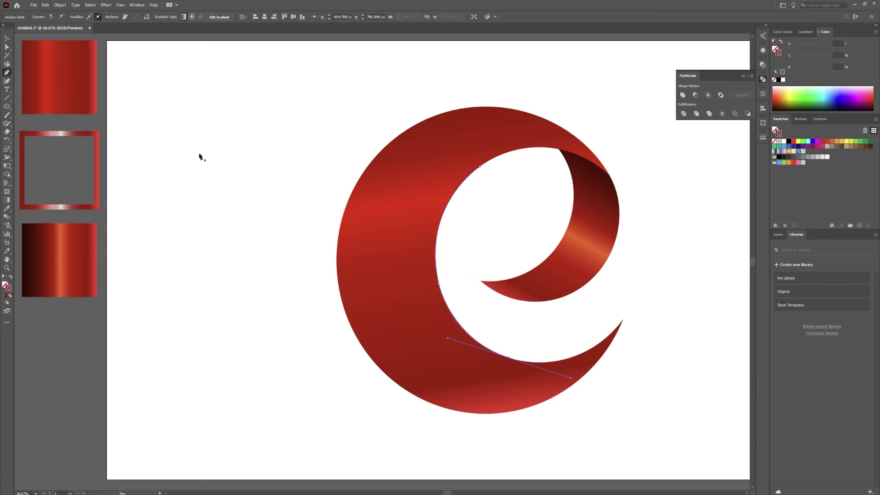
pyautogui.press('i')
pyautogui.click(76, 201)
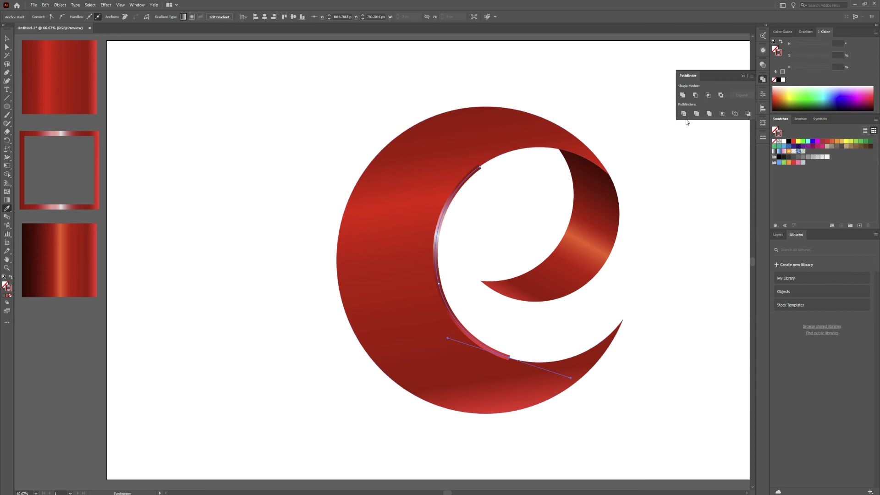
# Set the highlight stroke's Profile to Width Profile 1 in the Properties Stroke options.
pyautogui.click(763, 95)
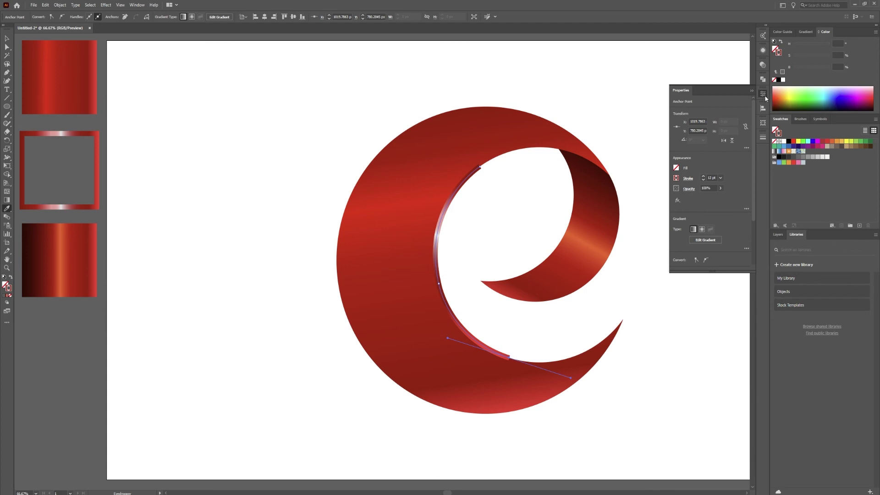
pyautogui.click(138, 5)
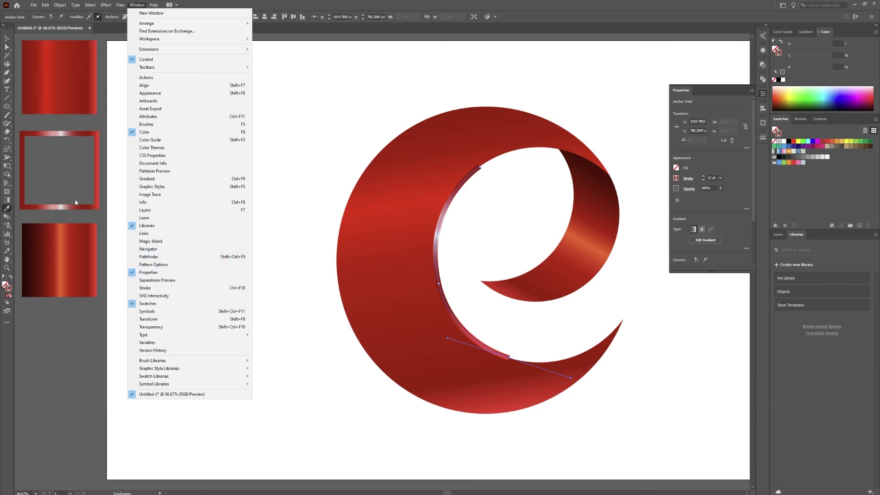
pyautogui.click(841, 340)
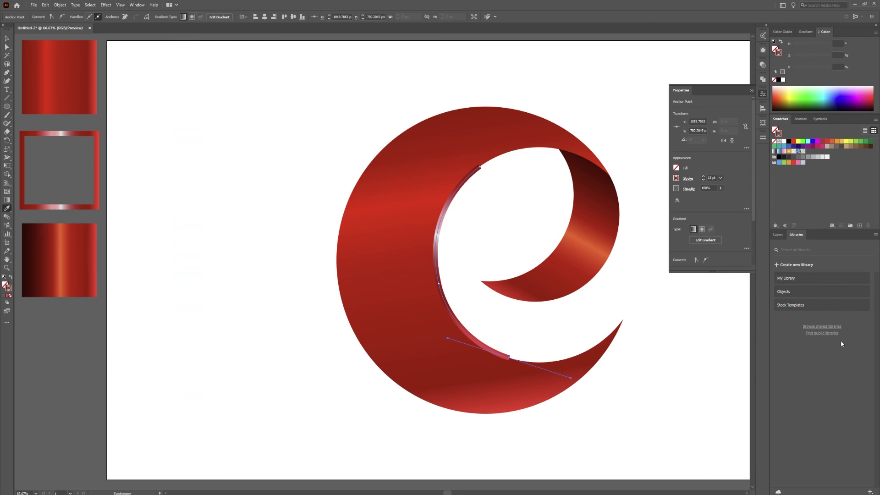
pyautogui.click(688, 181)
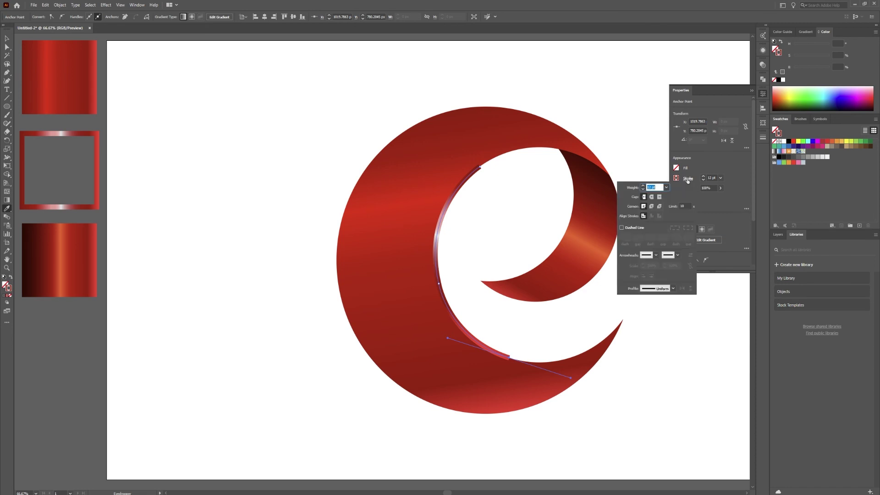
pyautogui.click(673, 289)
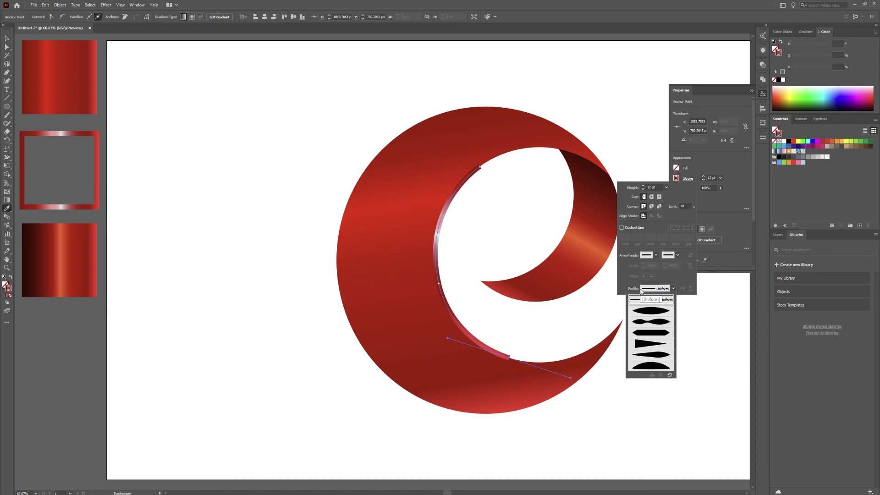
pyautogui.click(650, 312)
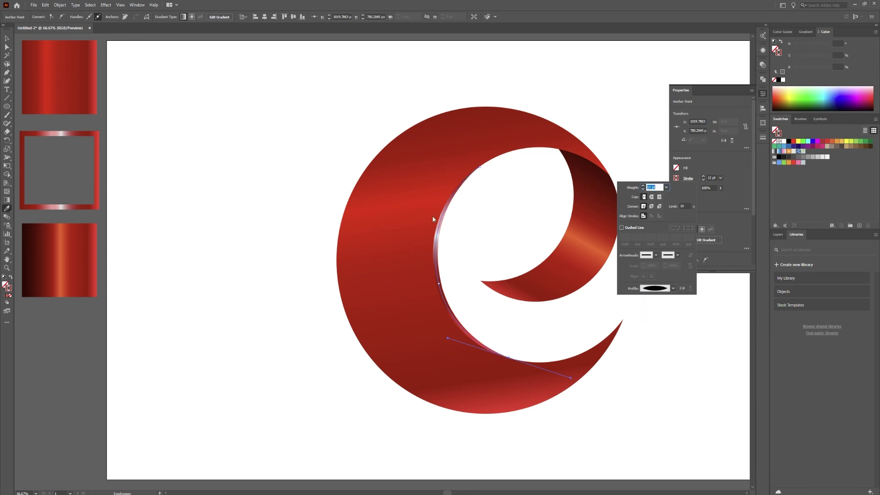
pyautogui.click(732, 239)
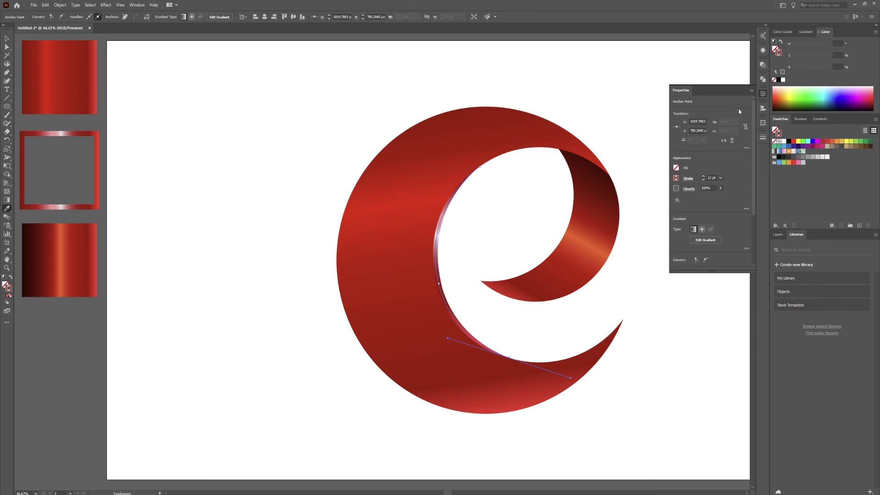
pyautogui.click(753, 91)
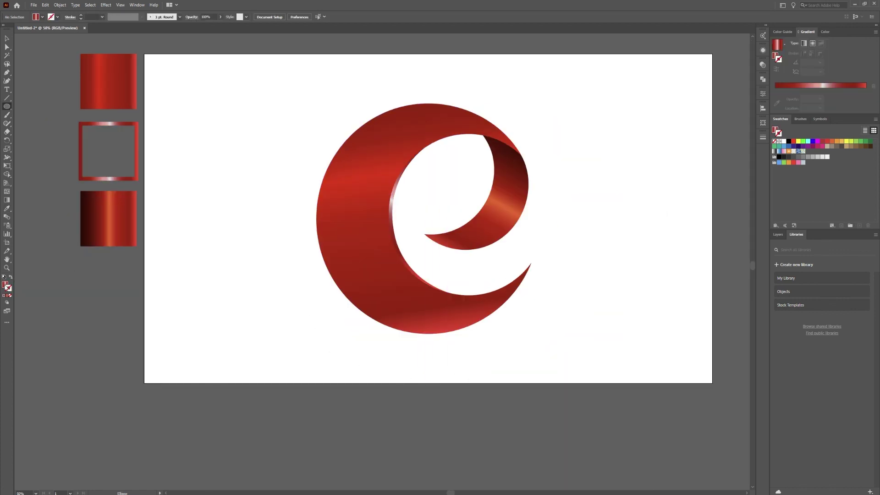
# Set the fill to a reversed radial white-to-black gradient.
pyautogui.click(6, 286)
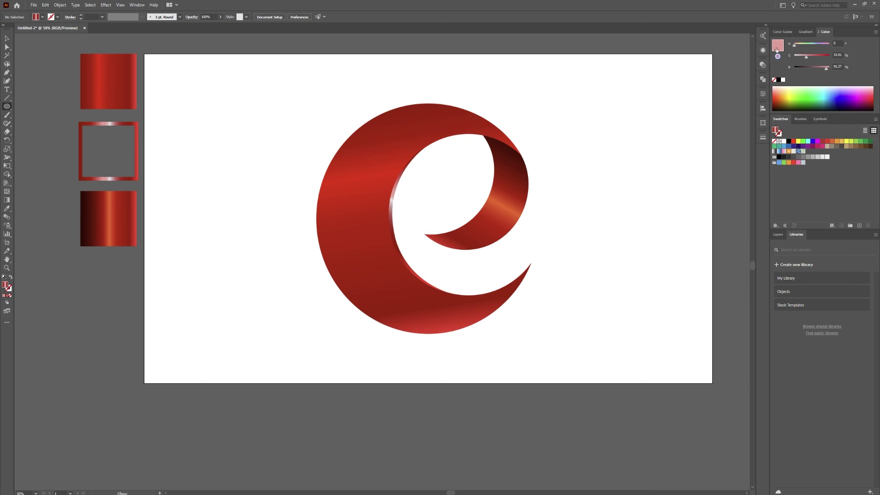
pyautogui.click(806, 31)
pyautogui.click(784, 44)
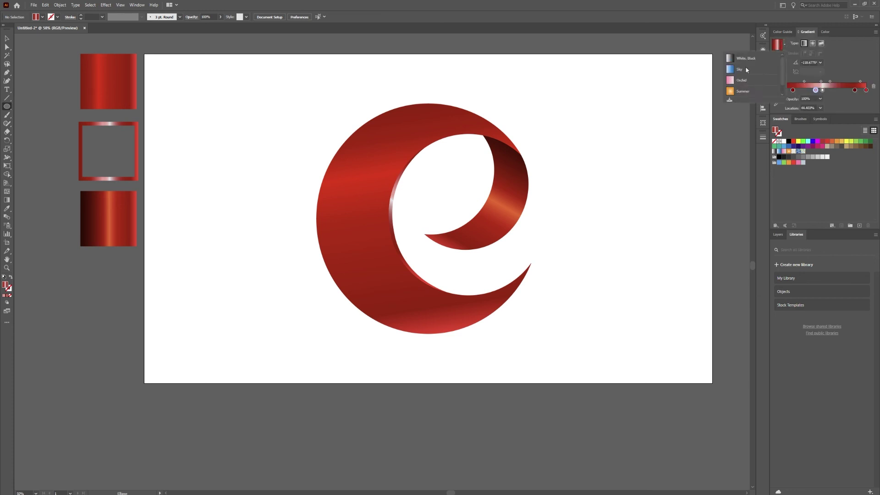
pyautogui.click(730, 69)
pyautogui.click(812, 43)
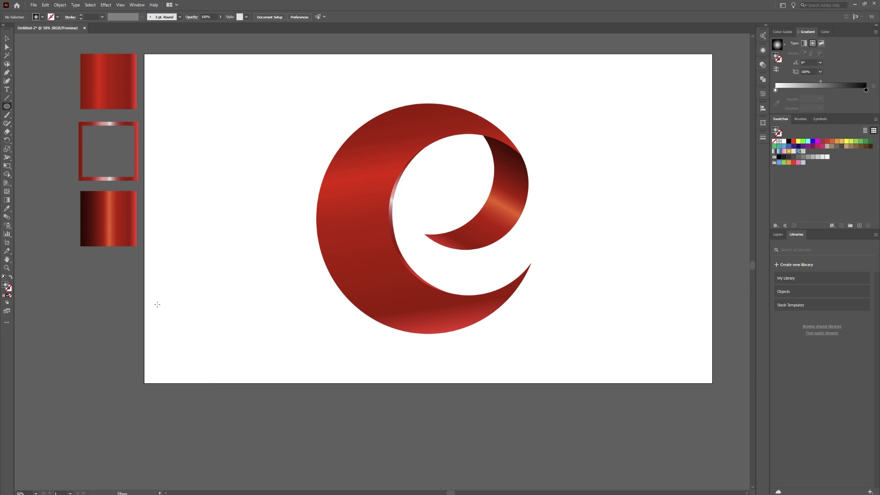
pyautogui.click(776, 69)
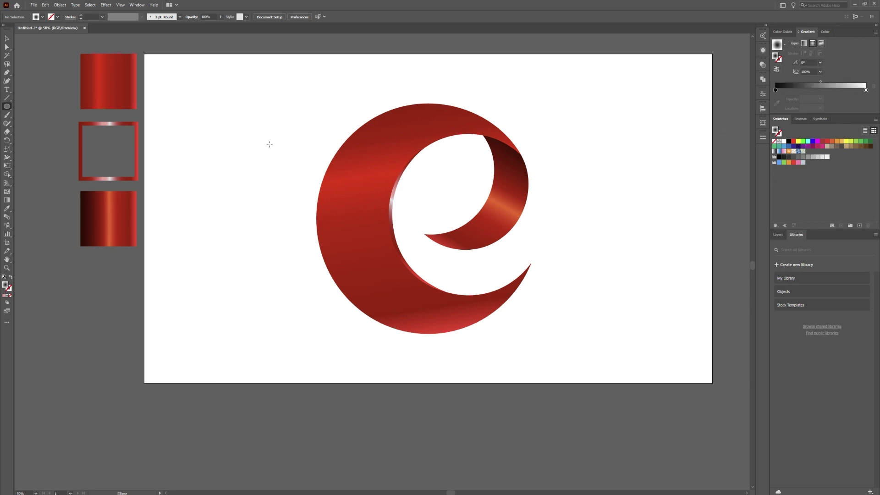
# Draw a thin wide ellipse under the E with its right gradient stop at 0% opacity.
pyautogui.moveTo(264, 151); pyautogui.dragTo(154, 265)
pyautogui.moveTo(209, 264); pyautogui.dragTo(432, 363)
pyautogui.press('v')
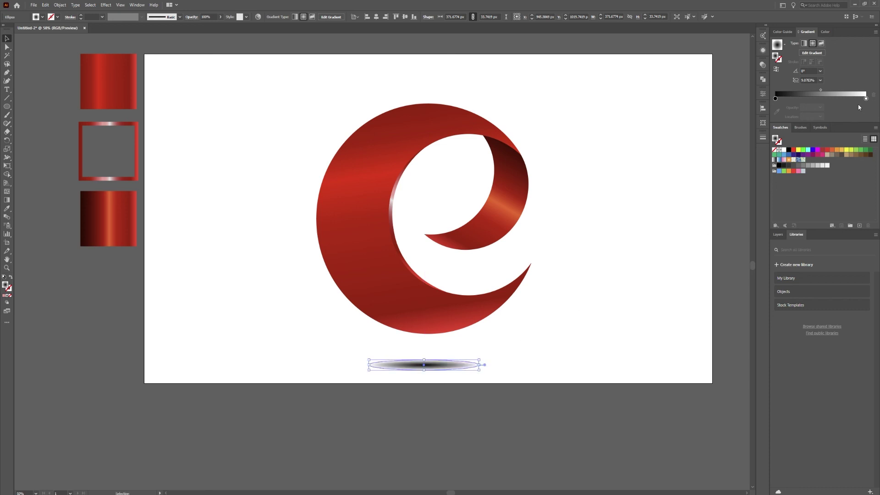
pyautogui.click(866, 99)
pyautogui.click(820, 107)
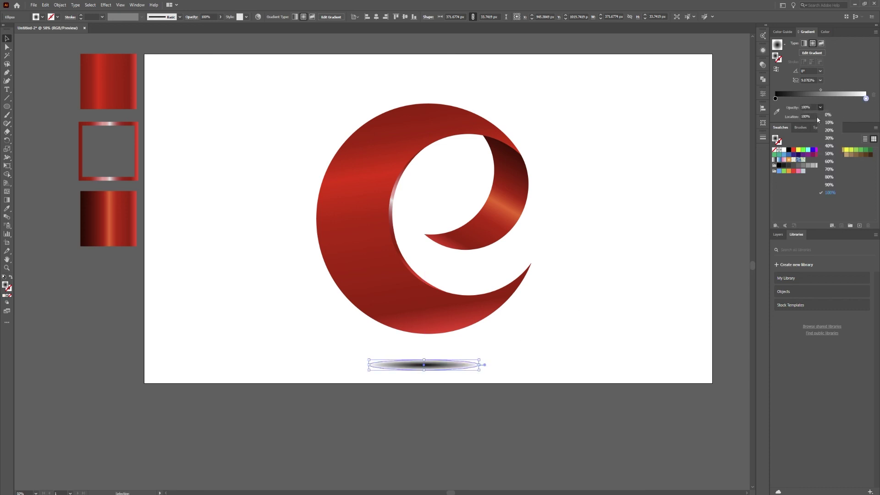
pyautogui.click(832, 118)
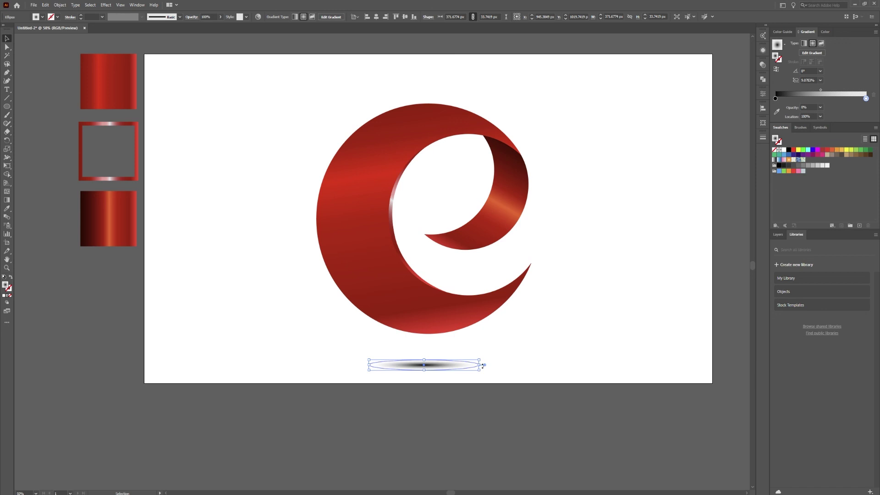
pyautogui.moveTo(479, 365); pyautogui.dragTo(450, 370)
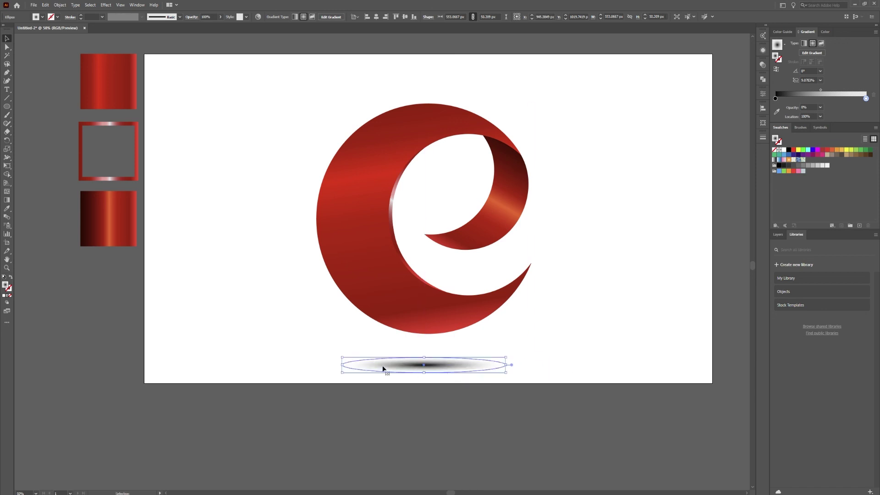
pyautogui.moveTo(342, 365); pyautogui.dragTo(298, 365)
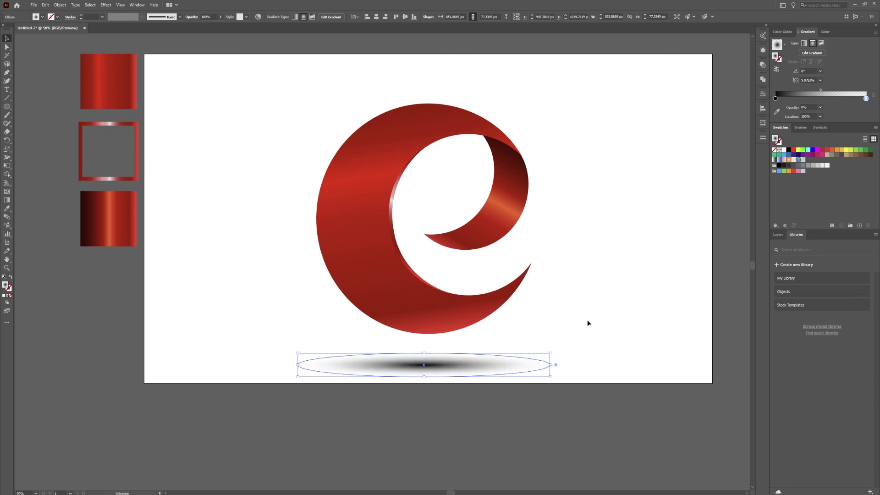